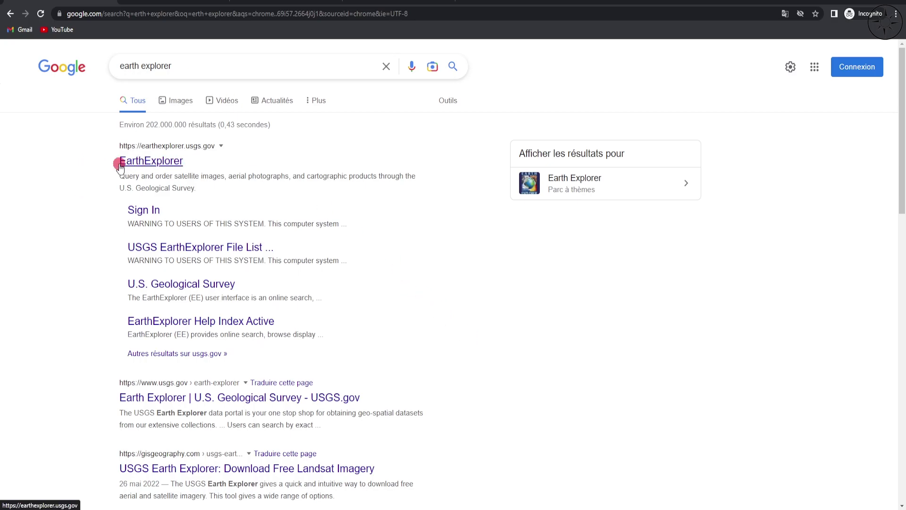
# Open the USGS EarthExplorer site from the 'earth explorer' search results.
pyautogui.click(210, 6)
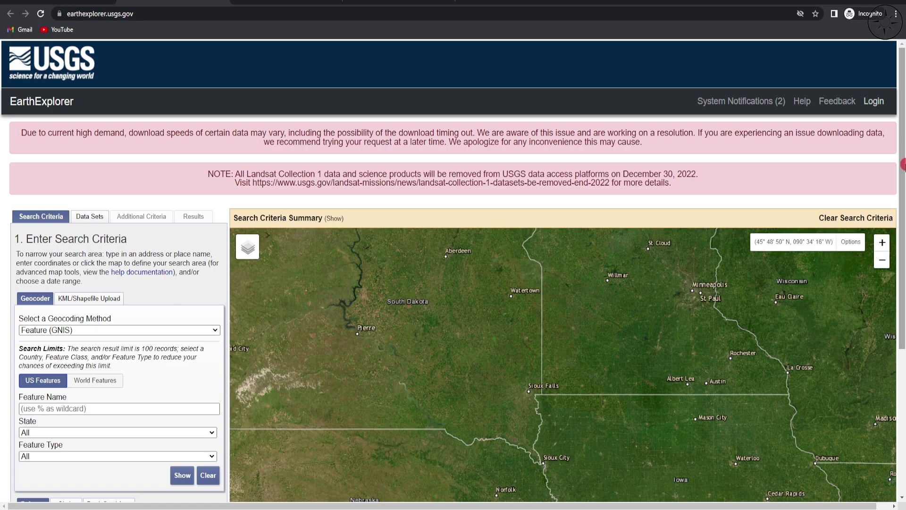
# View the USGS account sign-in and registration pages, then return to the EarthExplorer world map.
pyautogui.click(873, 102)
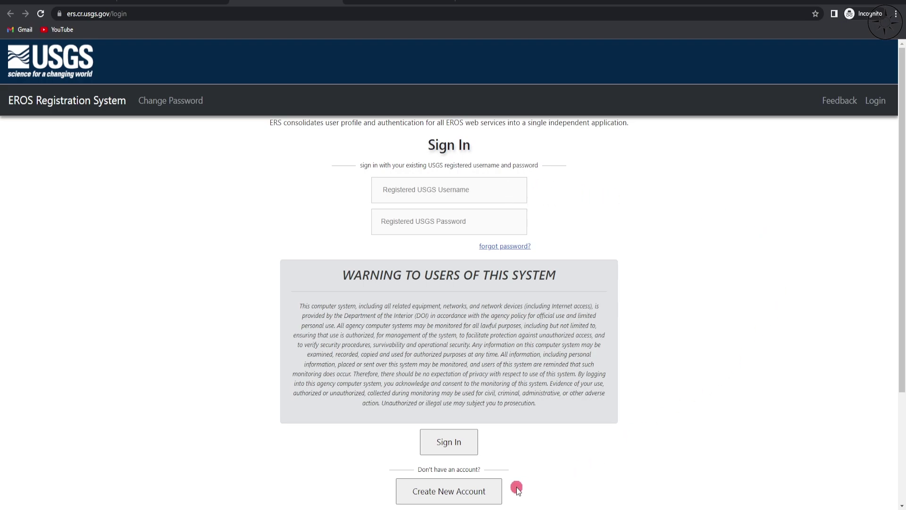
pyautogui.click(404, 2)
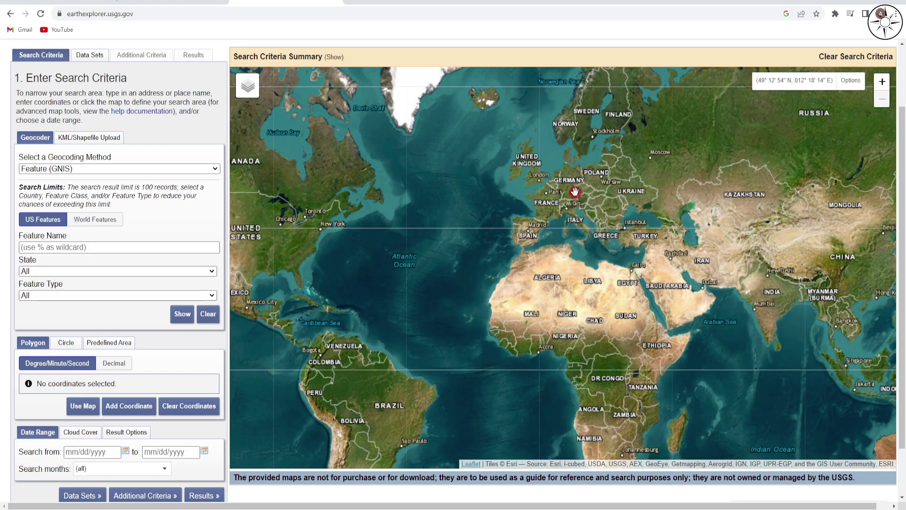
# Zoom to Lake Geneva and place five corners near Monthey, Geneva, Gex and Lausanne around it.
pyautogui.scroll(5, 574, 191)
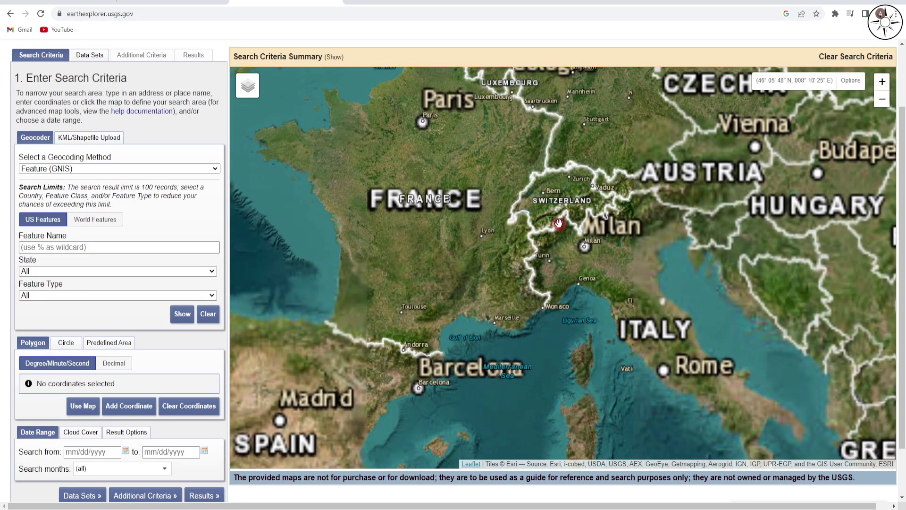
pyautogui.scroll(3, 559, 223)
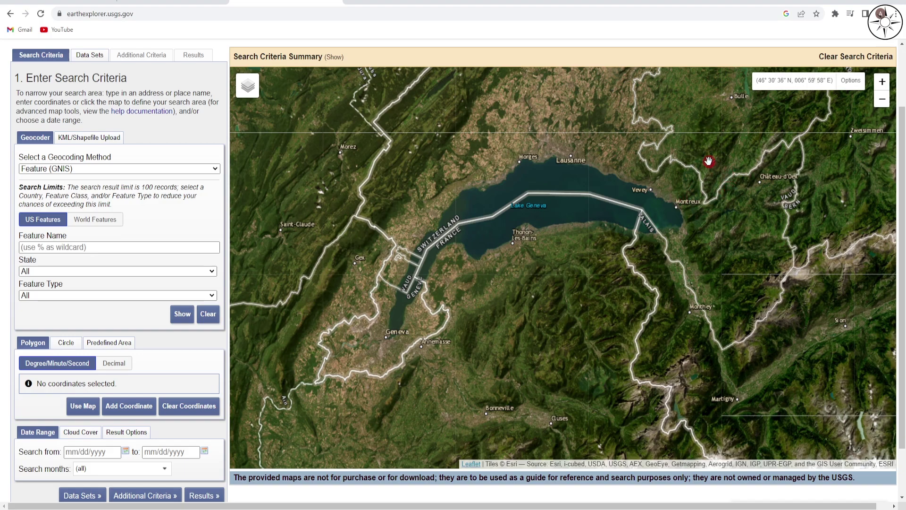
pyautogui.click(701, 146)
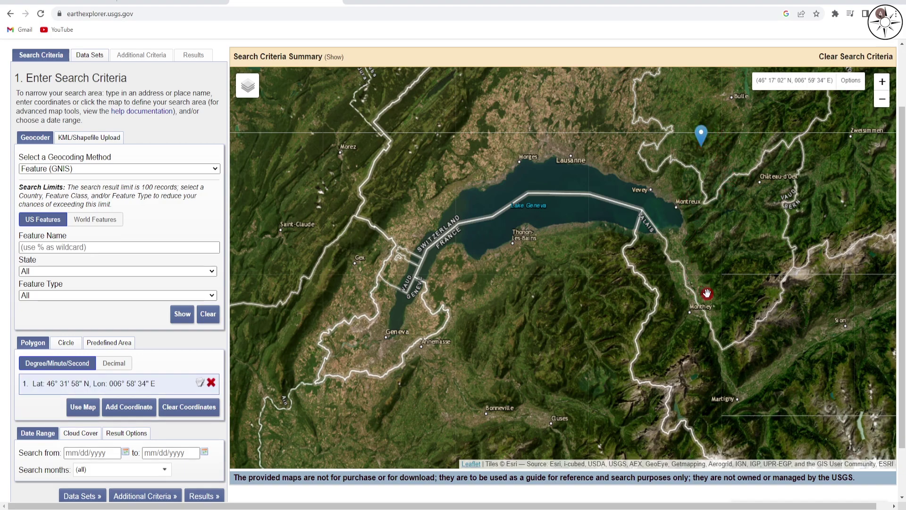
pyautogui.click(713, 331)
pyautogui.click(373, 372)
pyautogui.click(374, 212)
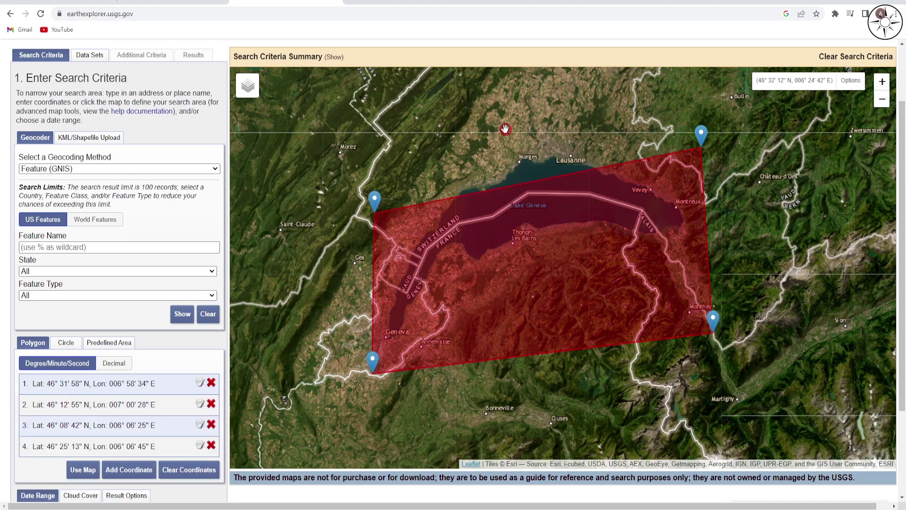
pyautogui.click(522, 108)
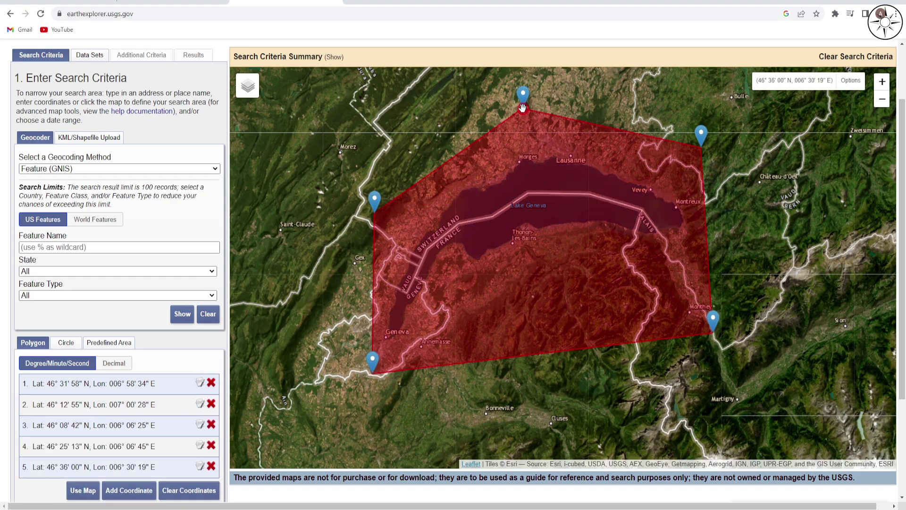
pyautogui.scroll(-1, 531, 243)
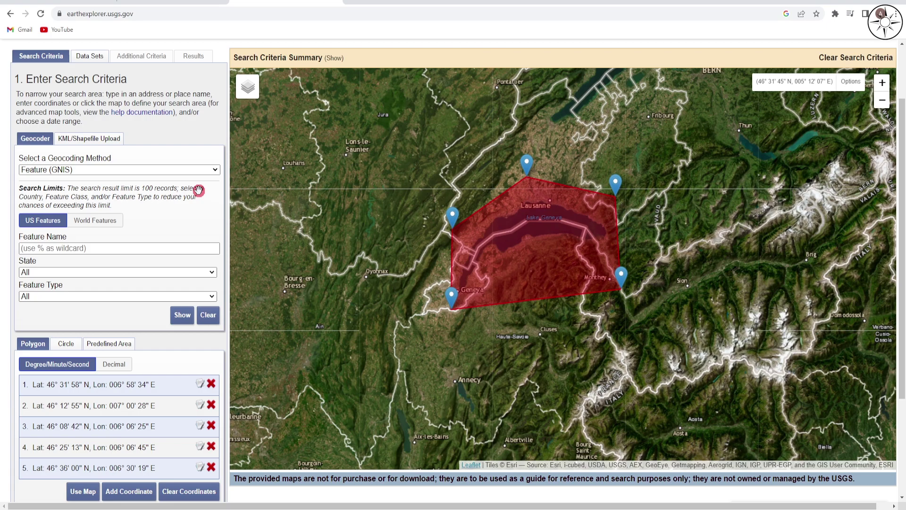
# Pick Digital Elevation > SRTM > SRTM Water Body Data and list tiles SWBDE006N46E and SWBDE007N46E.
pyautogui.click(95, 56)
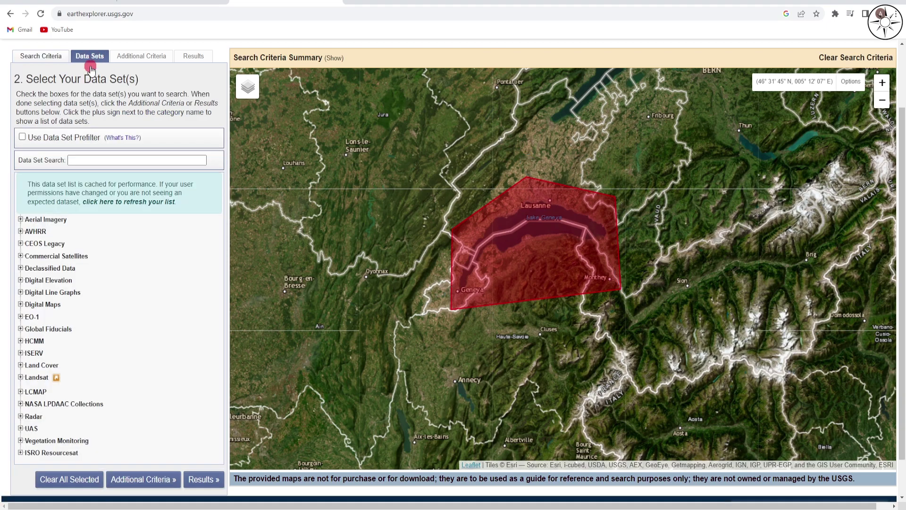
pyautogui.click(21, 281)
pyautogui.scroll(-1, 22, 288)
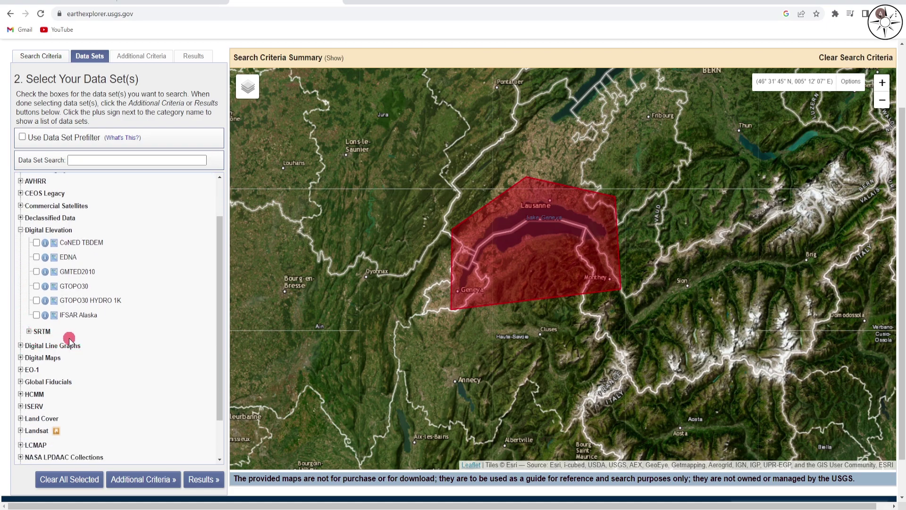
pyautogui.click(28, 330)
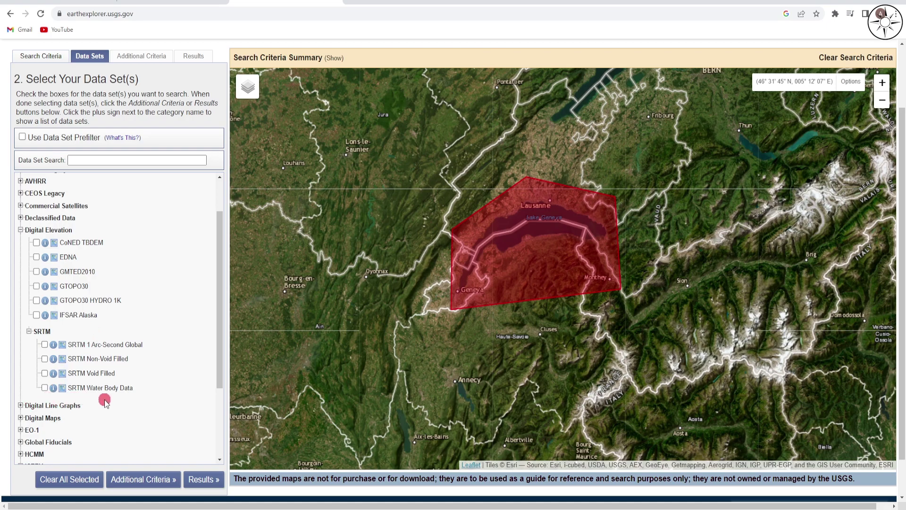
pyautogui.click(44, 387)
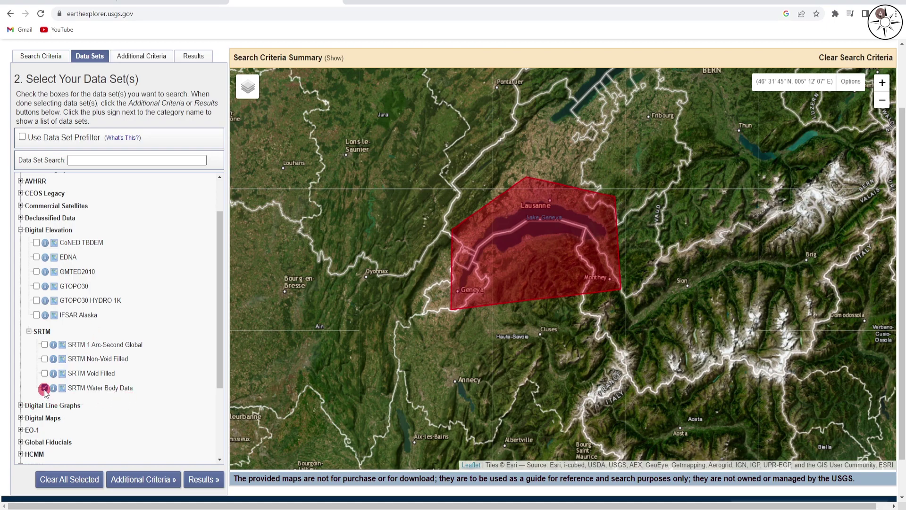
pyautogui.click(200, 61)
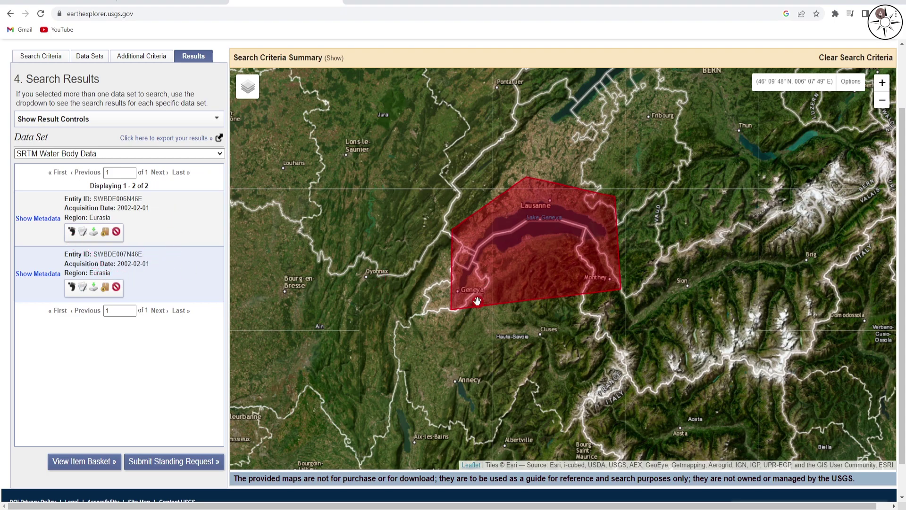
# Compare both tile footprints with the area, then download SWBDE006N46E's Standard Format file as e006n46e.zip.
pyautogui.click(159, 242)
pyautogui.click(71, 232)
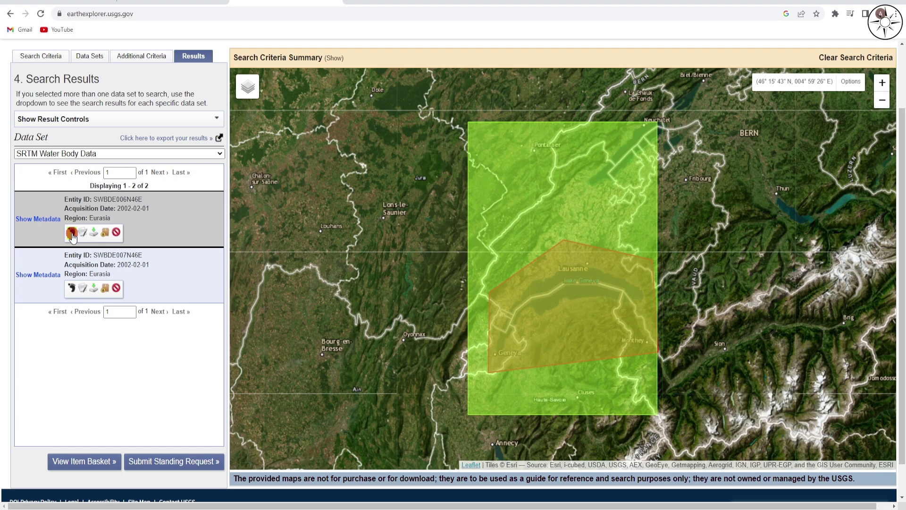
pyautogui.click(72, 288)
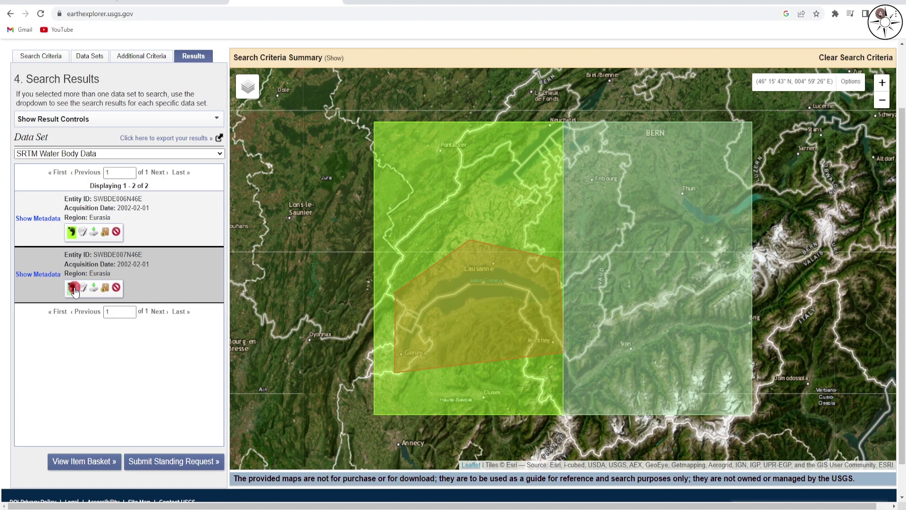
pyautogui.click(73, 288)
pyautogui.moveTo(508, 277); pyautogui.dragTo(576, 277)
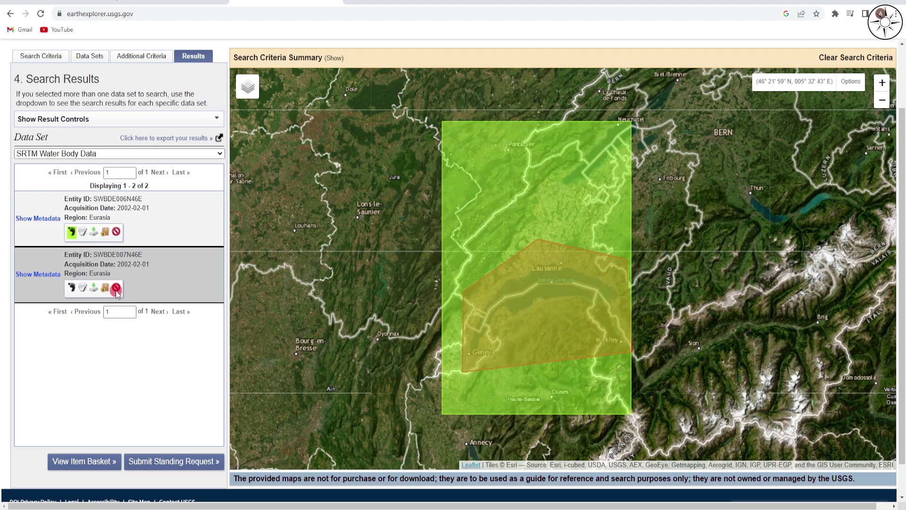
pyautogui.click(94, 233)
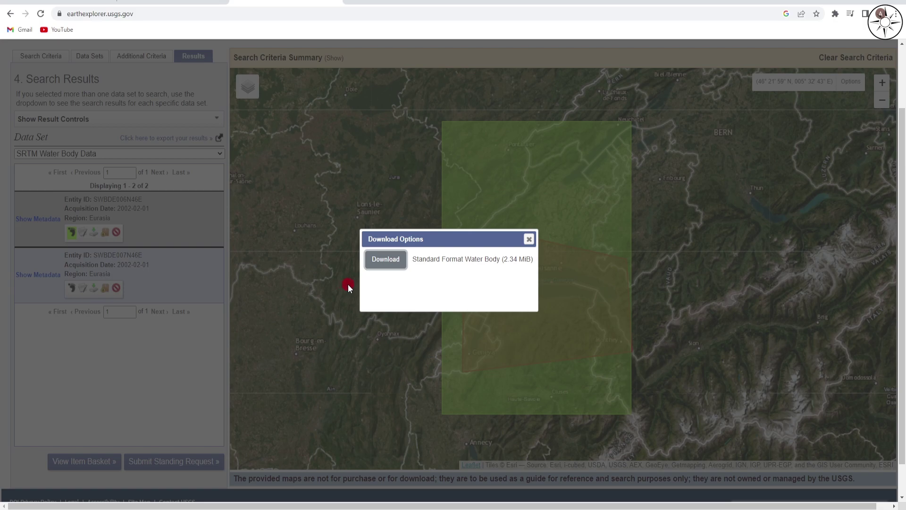
pyautogui.click(392, 260)
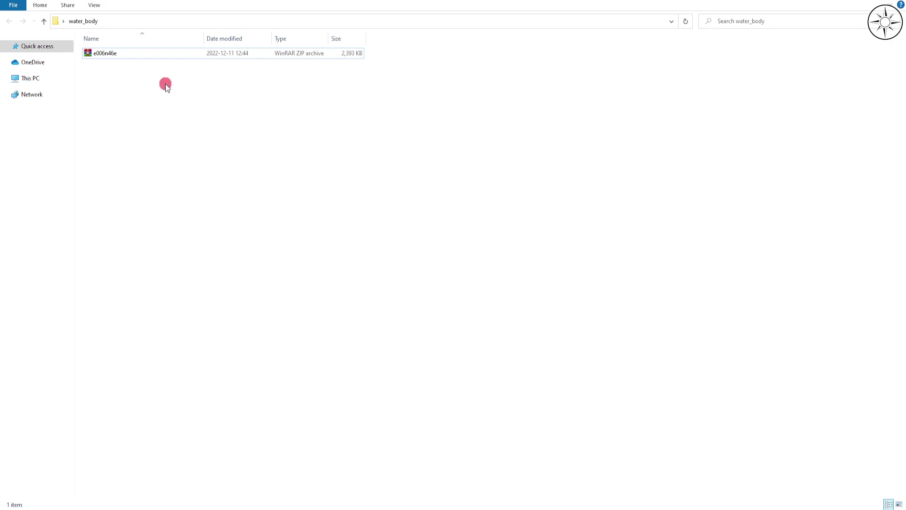
# Extract e006n46e.zip in the water_body folder to get e006n46e.shp, .dbf and .shx, then go to ArcMap.
pyautogui.click(187, 58)
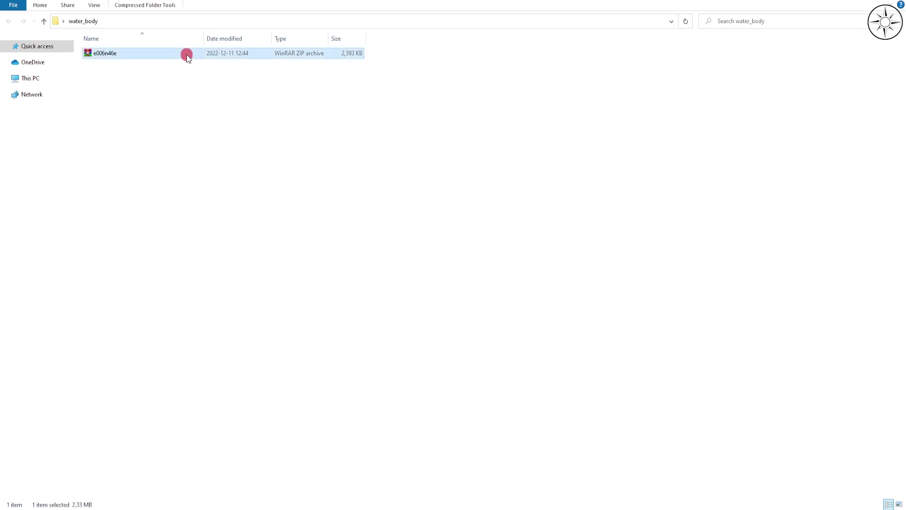
pyautogui.rightClick(187, 57)
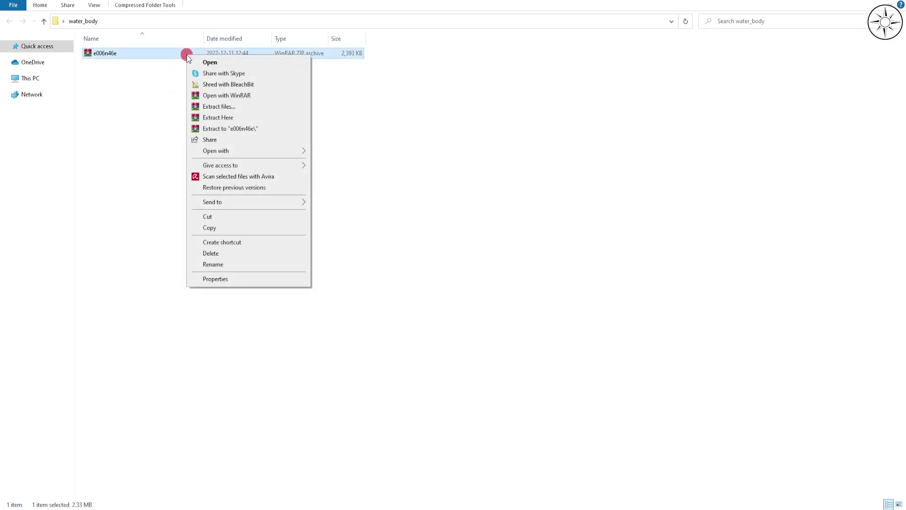
pyautogui.click(253, 119)
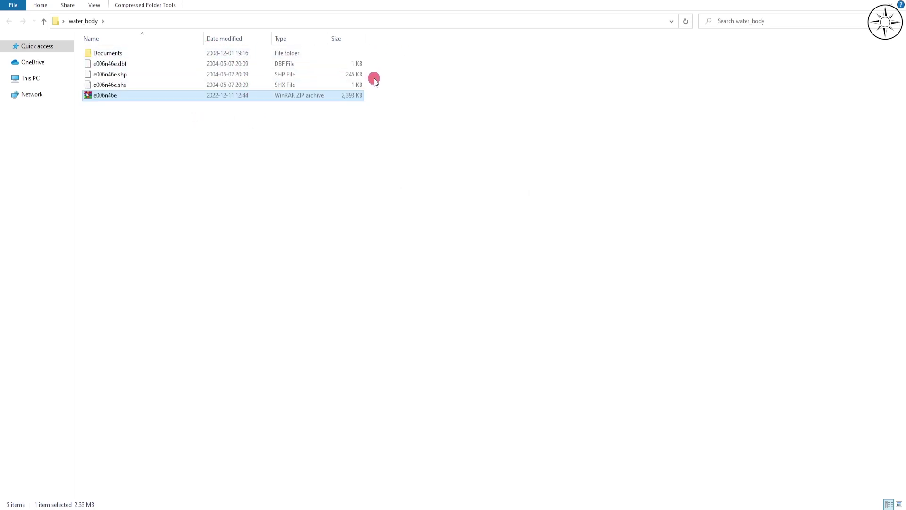
pyautogui.click(156, 75)
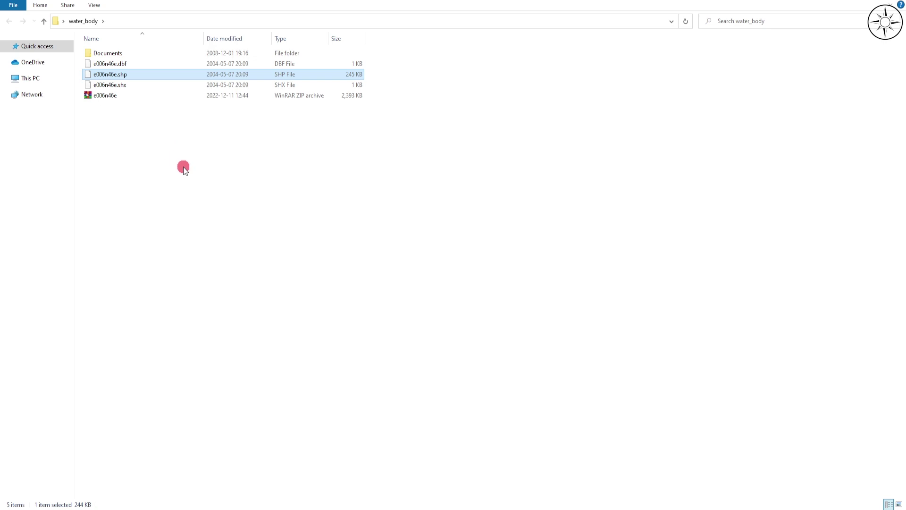
pyautogui.hotkey('alt', 'Tab')
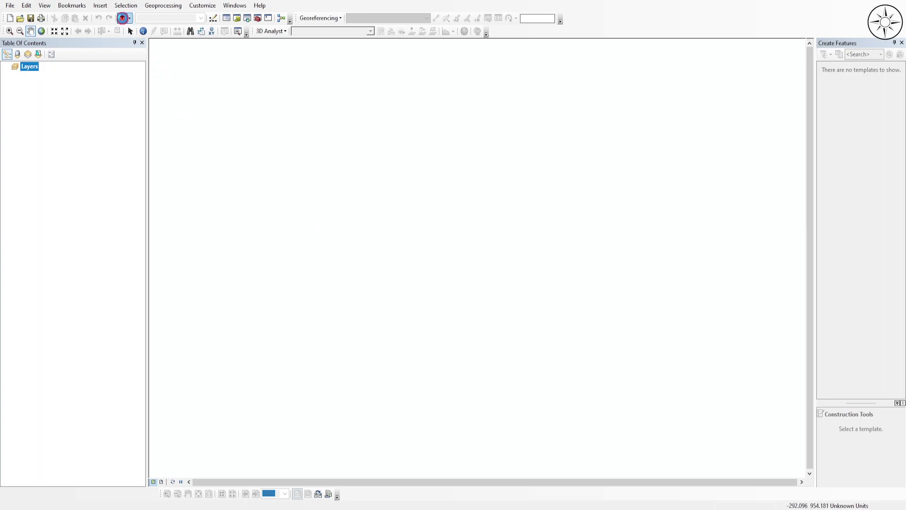
# Add e006n46e.shp from water_body to the map, accepting the Unknown Spatial Reference warning.
pyautogui.click(123, 18)
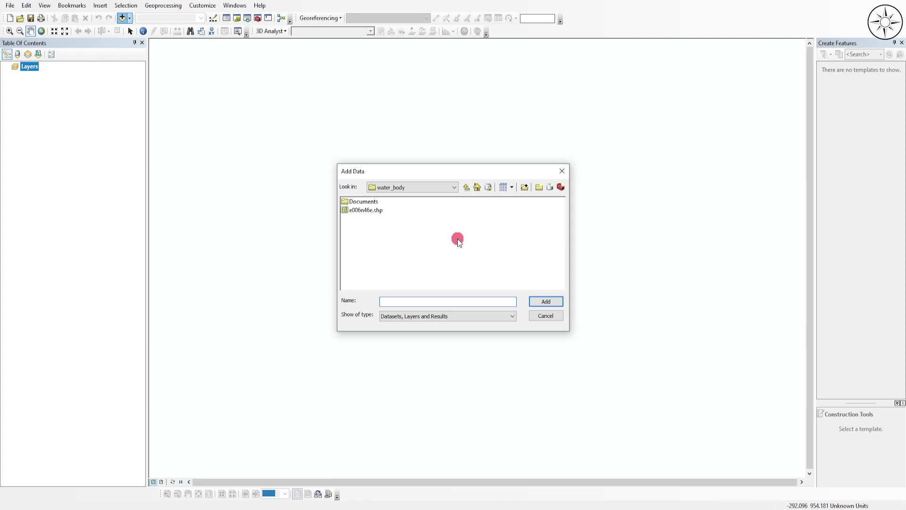
pyautogui.click(374, 211)
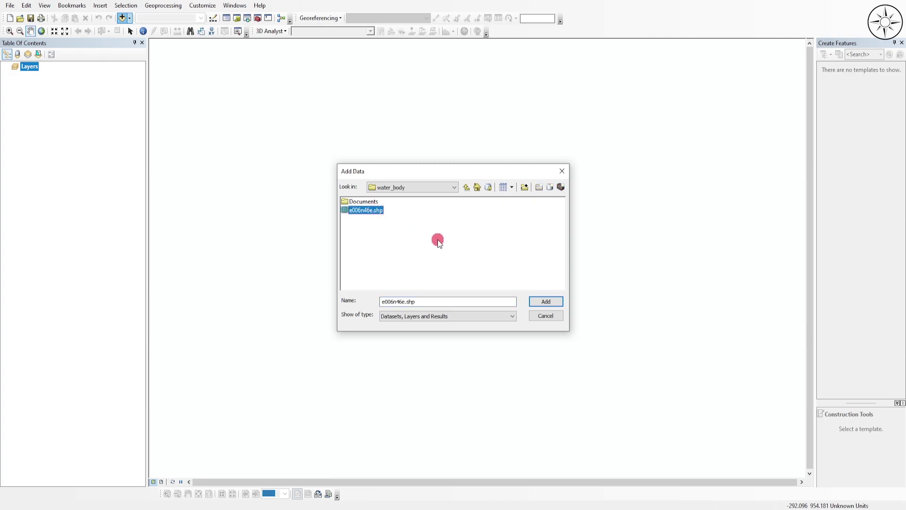
pyautogui.click(552, 304)
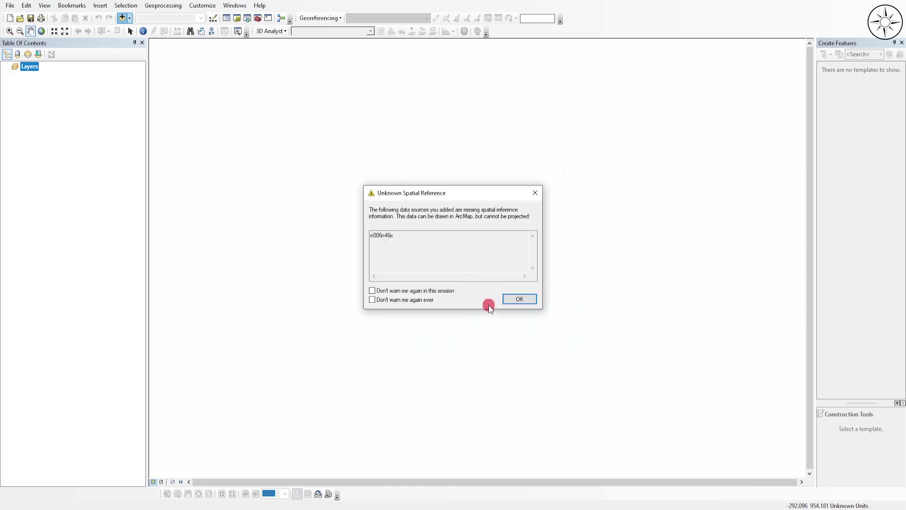
pyautogui.click(517, 299)
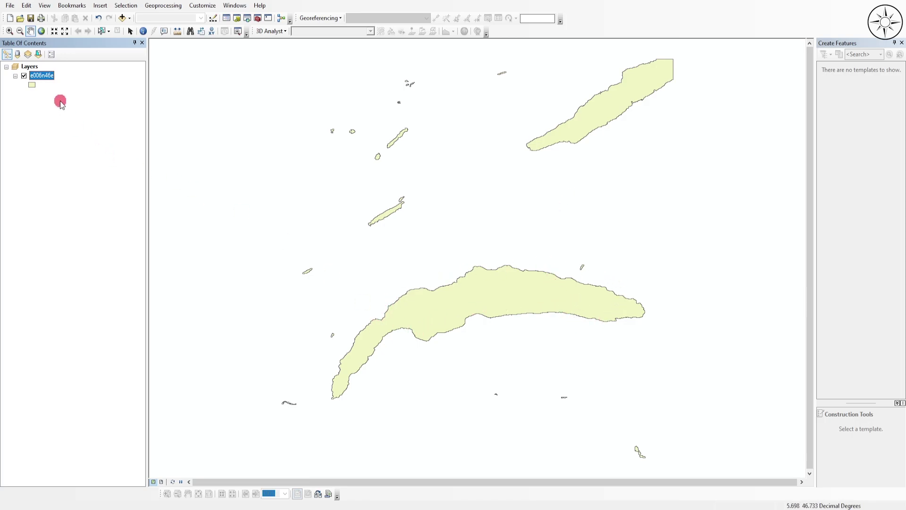
# Start editing the e006n46e layer and delete the upper lake and its neighbouring islet.
pyautogui.rightClick(44, 75)
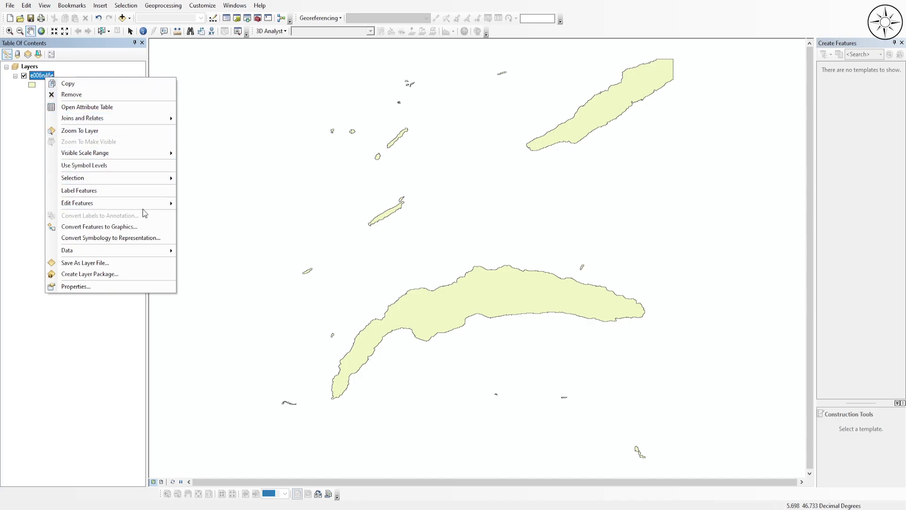
pyautogui.moveTo(154, 203)
pyautogui.click(238, 202)
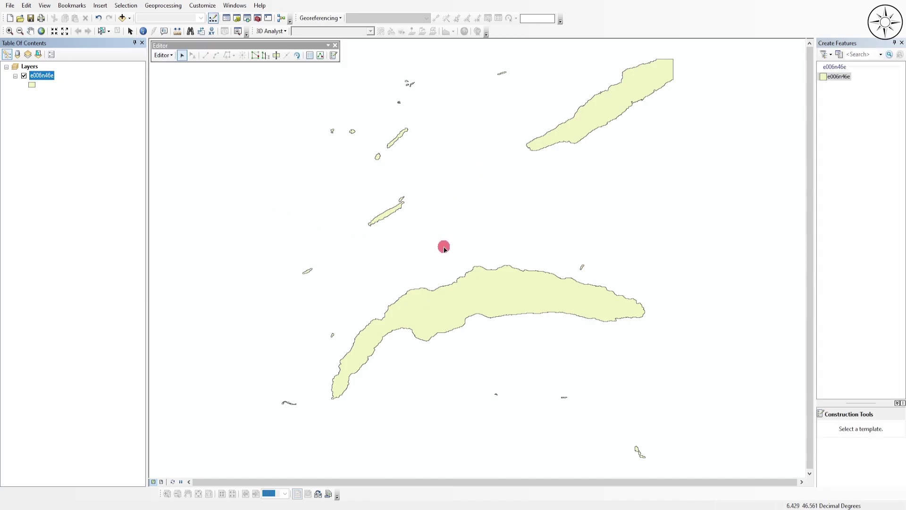
pyautogui.moveTo(443, 248); pyautogui.dragTo(325, 78)
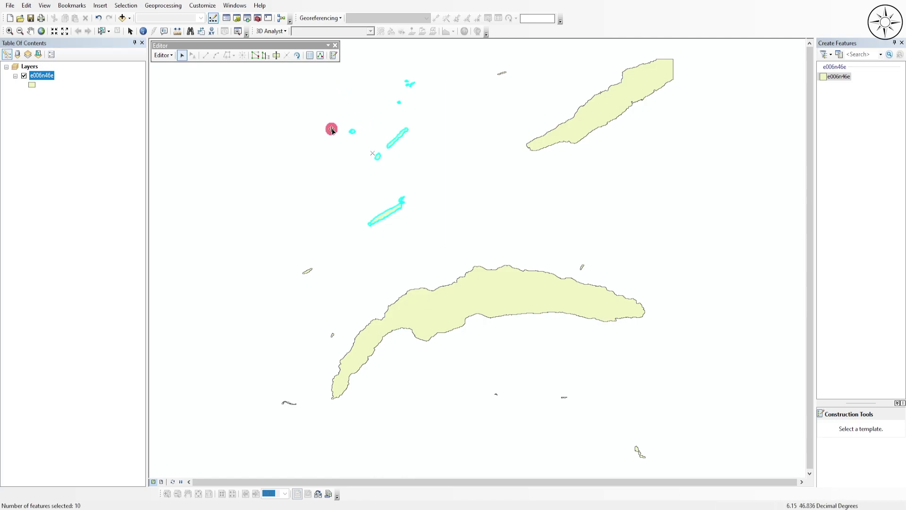
pyautogui.click(349, 173)
pyautogui.moveTo(652, 219); pyautogui.dragTo(483, 43)
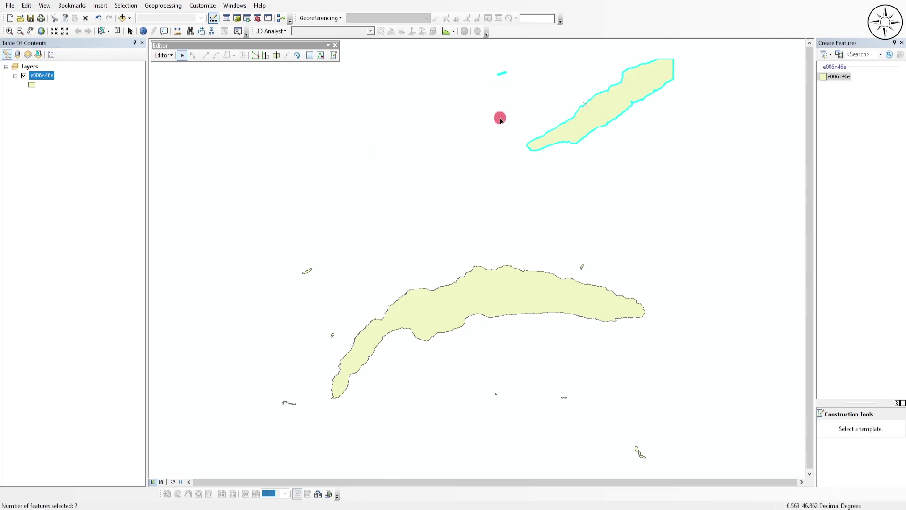
pyautogui.press('Delete')
# Delete the three southern islands and the islet northeast of Lake Geneva, then recentre the lake.
pyautogui.moveTo(671, 465); pyautogui.dragTo(460, 340)
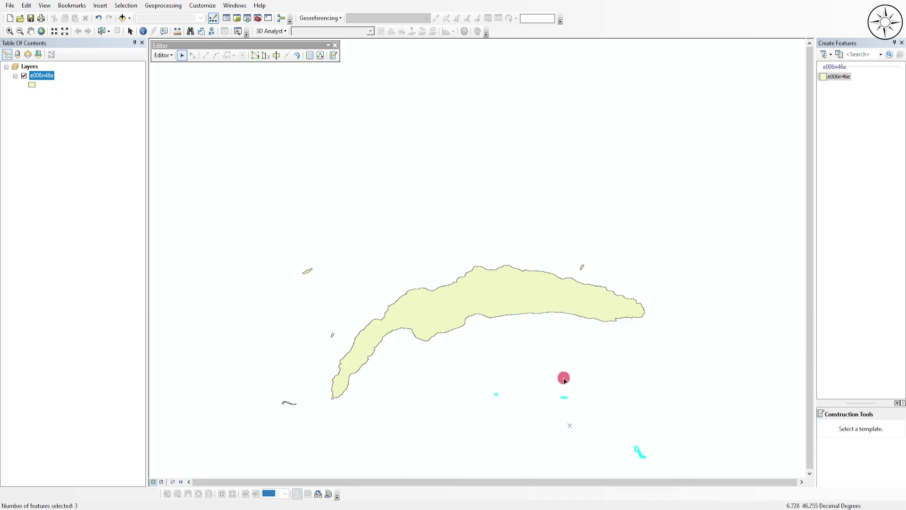
pyautogui.rightClick(569, 379)
pyautogui.click(613, 408)
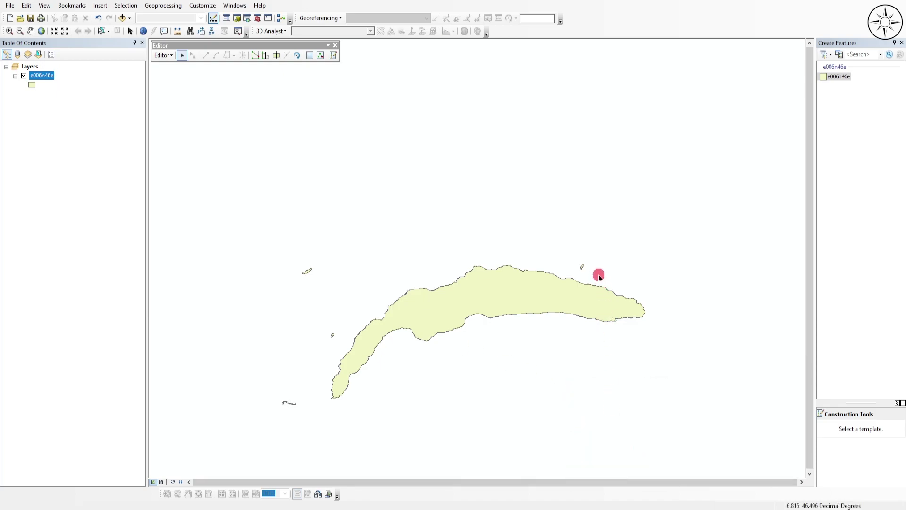
pyautogui.moveTo(599, 273); pyautogui.dragTo(571, 256)
pyautogui.rightClick(583, 265)
pyautogui.click(608, 293)
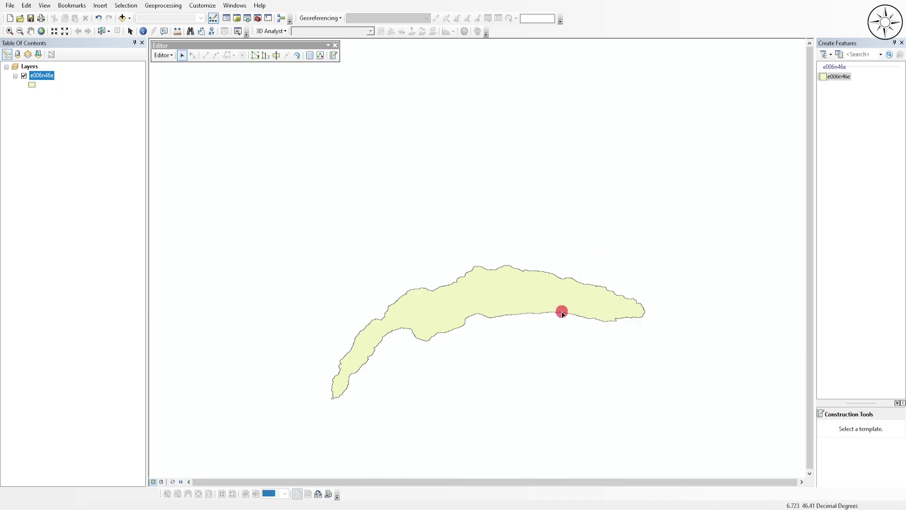
pyautogui.moveTo(562, 309); pyautogui.dragTo(546, 245)
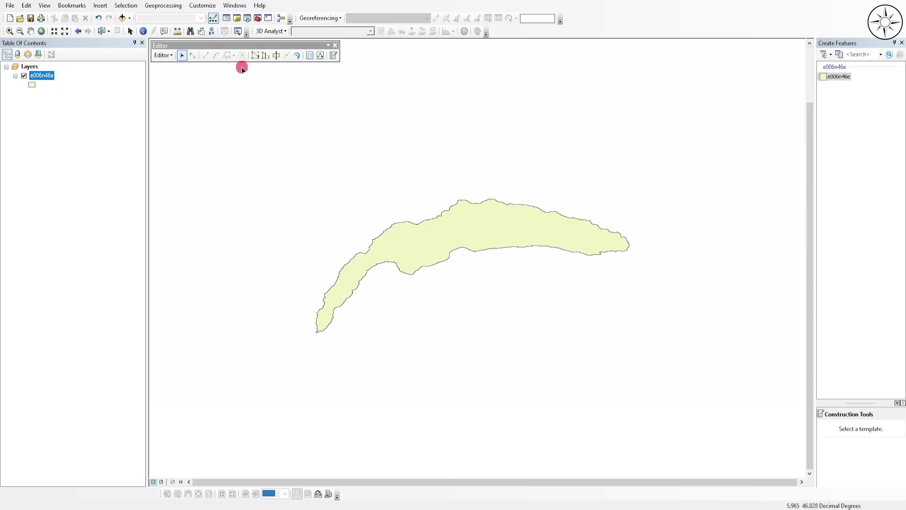
# Save the e006n46e edits, stop editing, and dock the Editor toolbar in the top toolbar row.
pyautogui.click(170, 56)
pyautogui.click(167, 55)
pyautogui.click(169, 54)
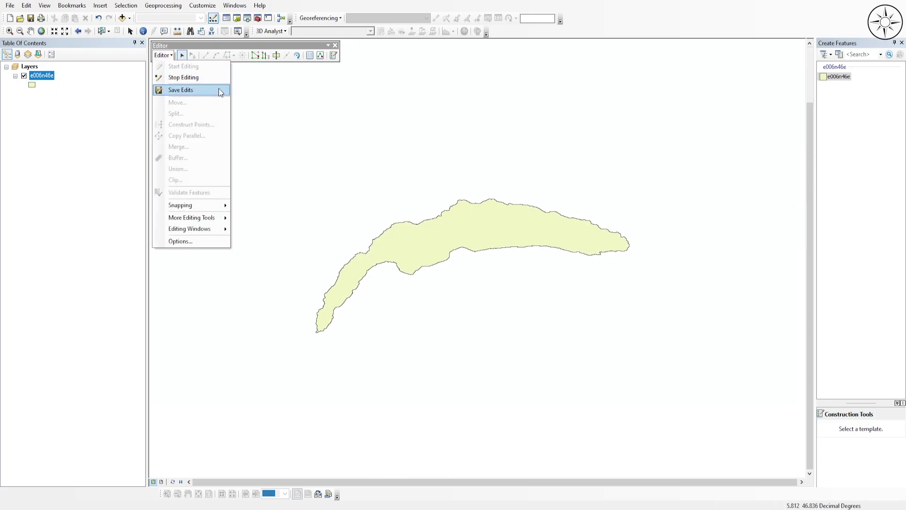
pyautogui.click(202, 89)
pyautogui.click(165, 56)
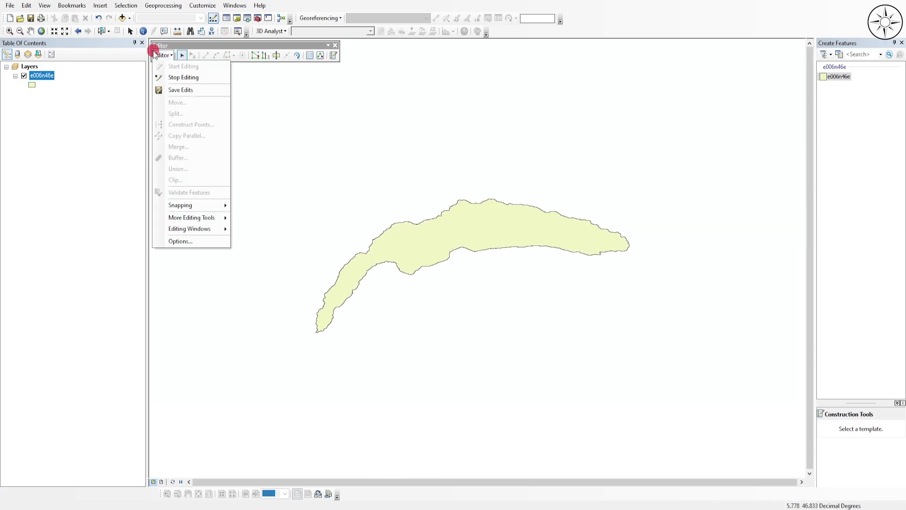
pyautogui.click(199, 76)
pyautogui.moveTo(205, 63); pyautogui.dragTo(514, 84)
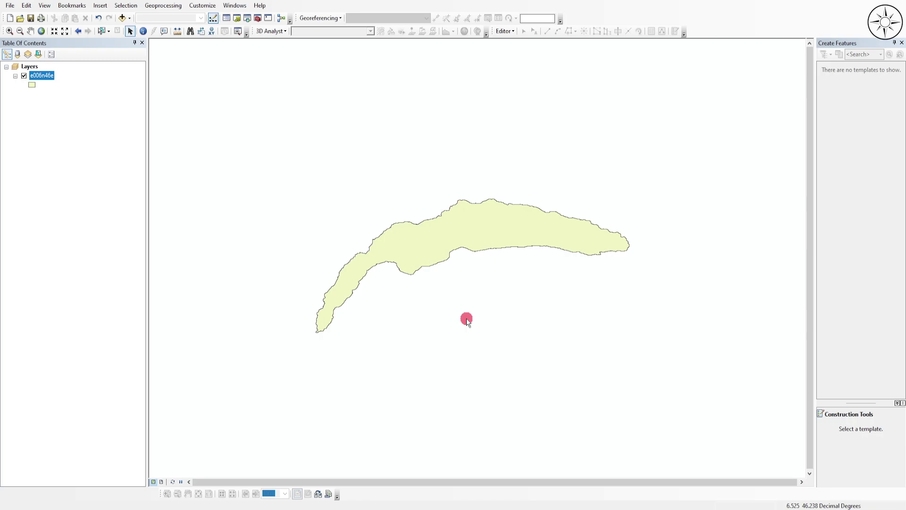
# Set the Layers data frame coordinate system to Geographic > World > WGS 1984 (WKID 4326).
pyautogui.rightClick(33, 66)
pyautogui.click(76, 285)
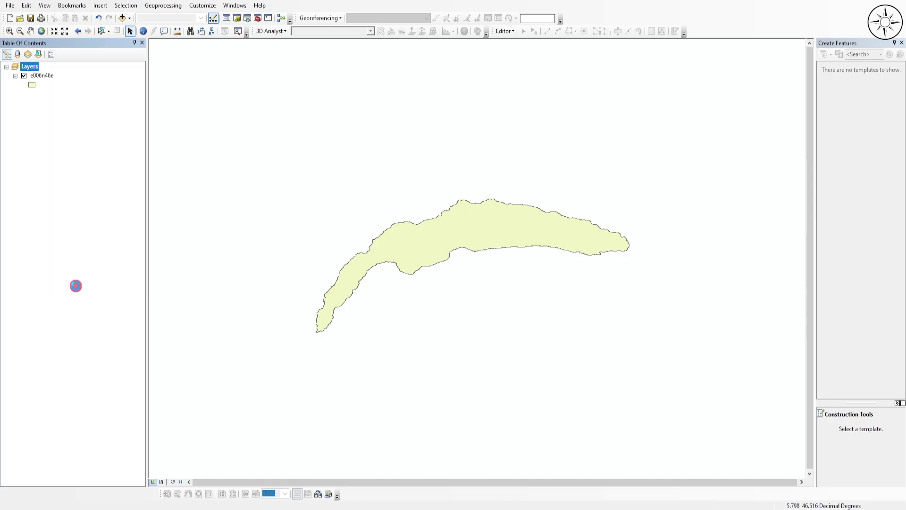
pyautogui.click(456, 119)
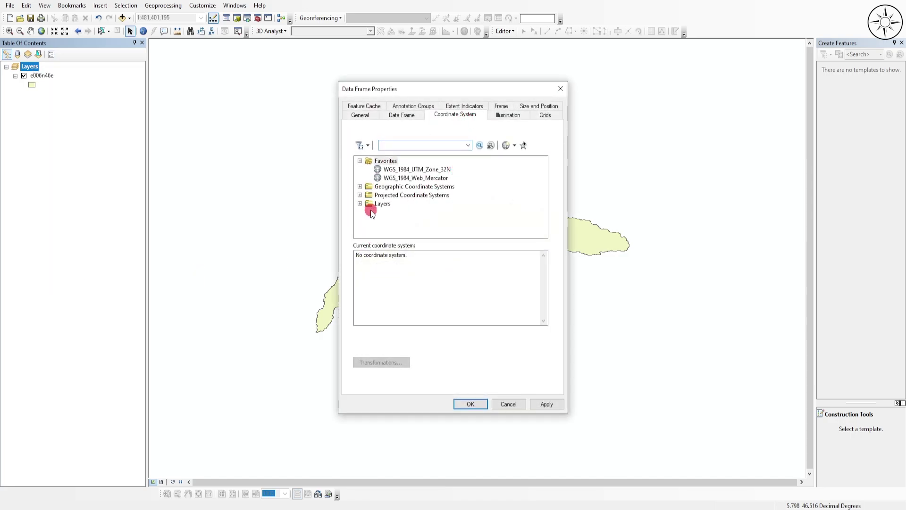
pyautogui.click(360, 187)
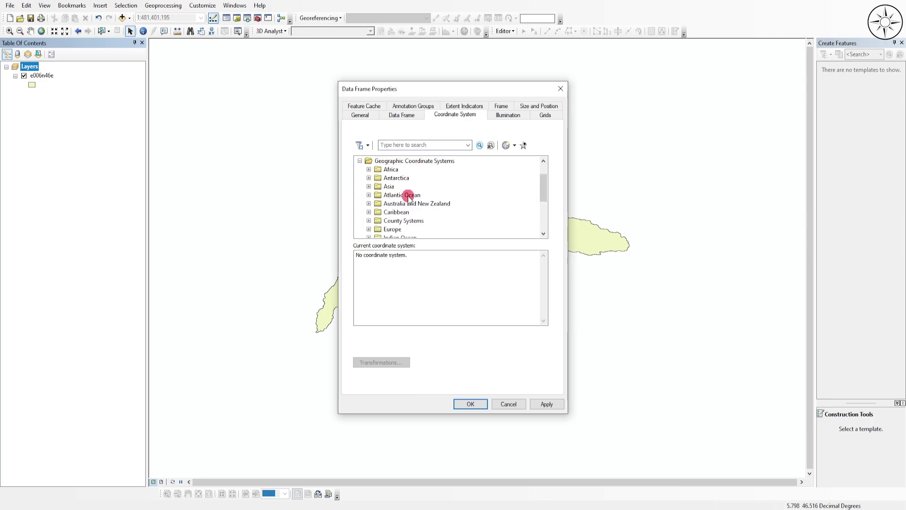
pyautogui.scroll(-3, 425, 197)
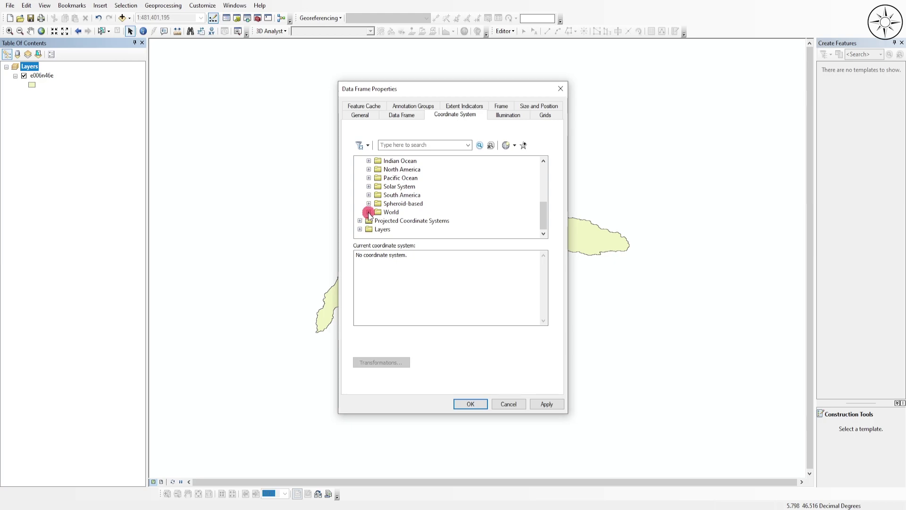
pyautogui.click(368, 212)
pyautogui.scroll(-5, 404, 202)
pyautogui.scroll(-1, 406, 203)
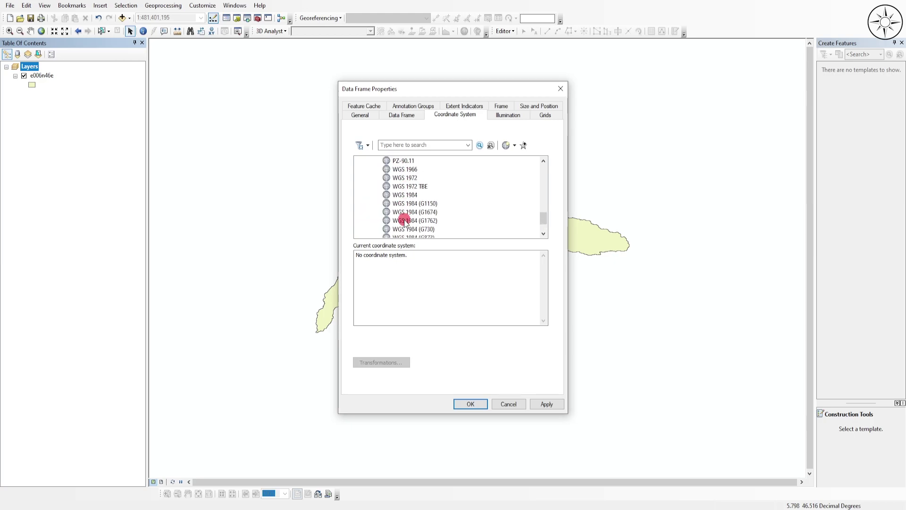
pyautogui.click(413, 195)
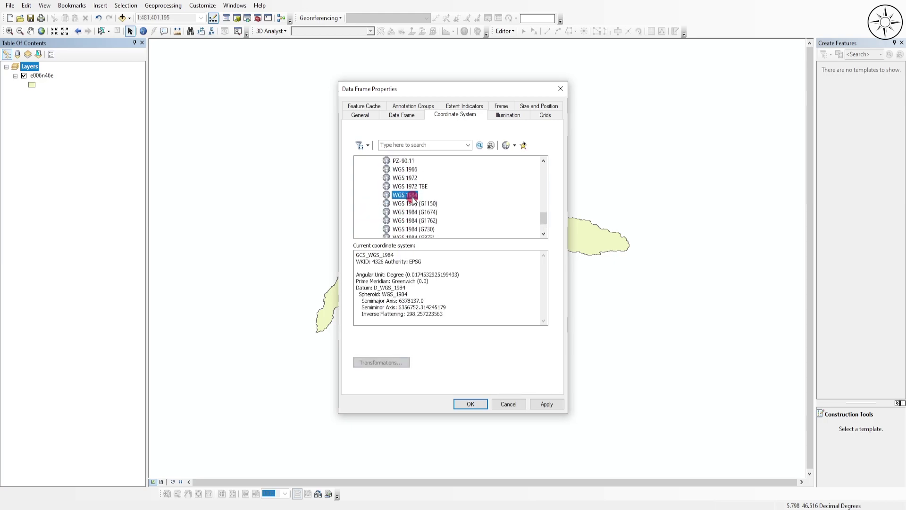
pyautogui.click(546, 404)
pyautogui.click(471, 404)
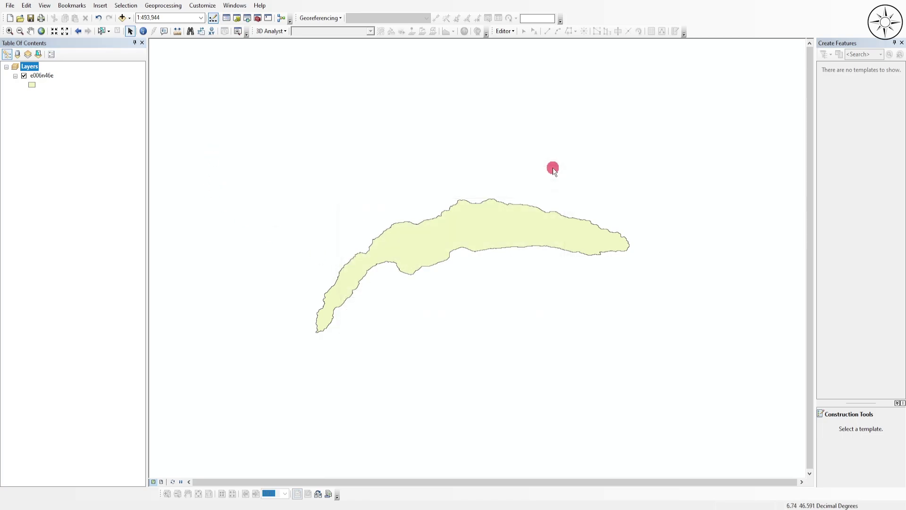
# Add the World Imagery ('Imagerie') satellite basemap under the Lake Geneva polygon.
pyautogui.click(129, 18)
pyautogui.click(131, 18)
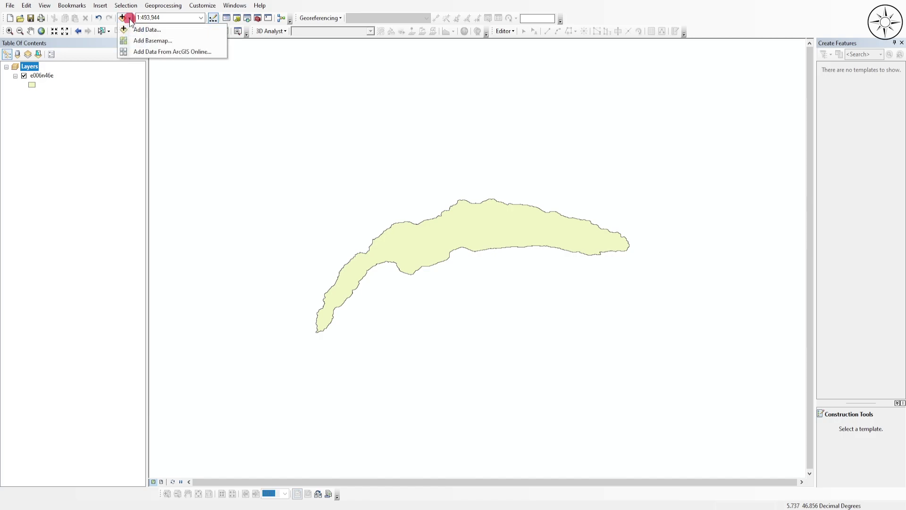
pyautogui.click(178, 38)
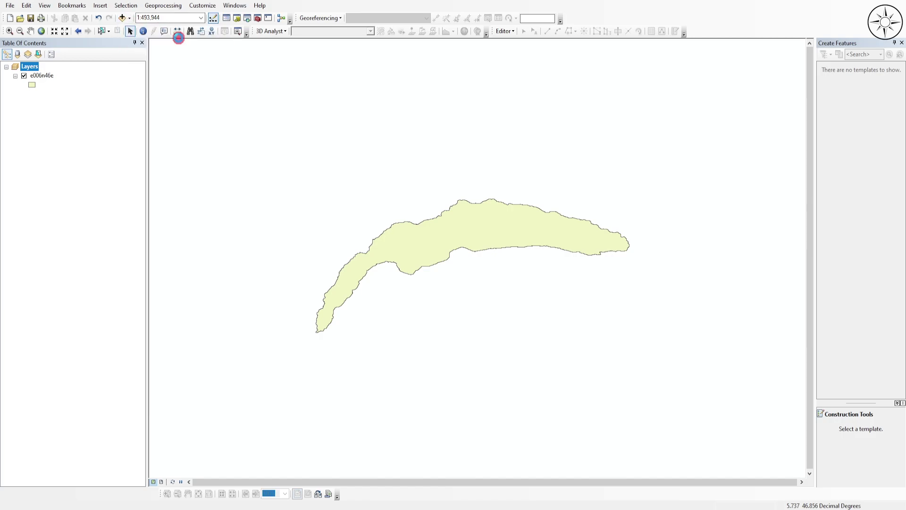
pyautogui.click(301, 132)
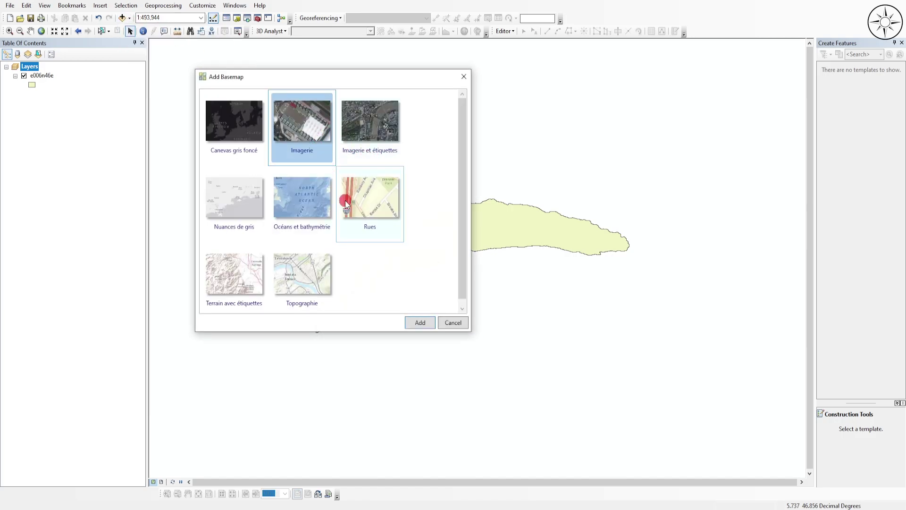
pyautogui.click(422, 326)
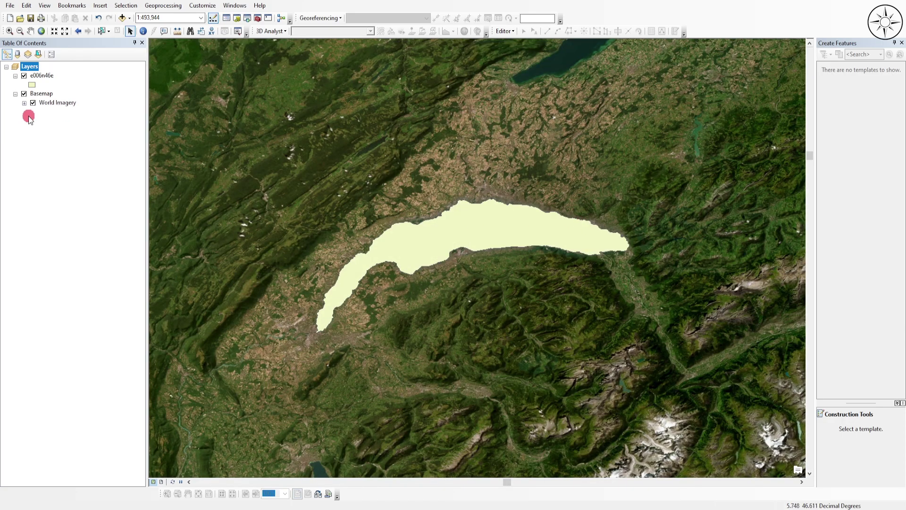
# Give the lake symbol a red outline of width 2, then switch off the Basemap layer.
pyautogui.click(32, 85)
pyautogui.doubleClick(321, 188)
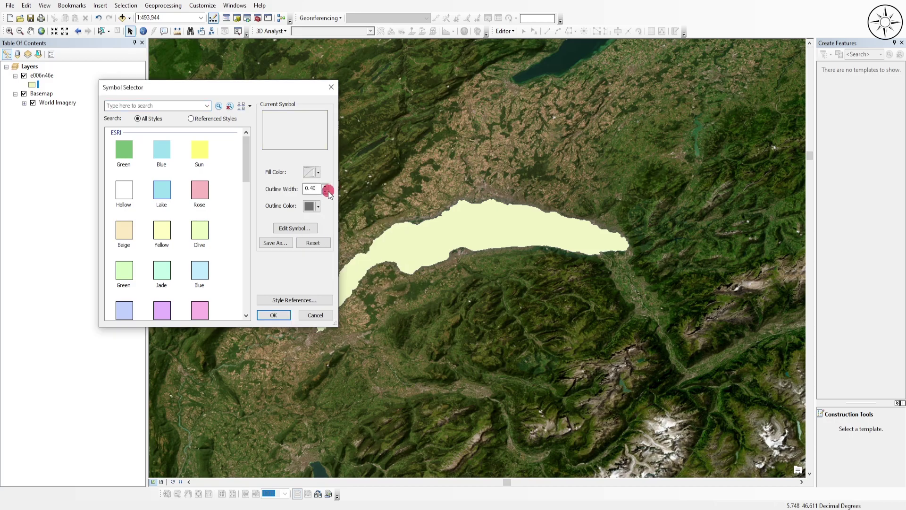
pyautogui.write('2')
pyautogui.click(318, 206)
pyautogui.click(334, 255)
pyautogui.press('Return')
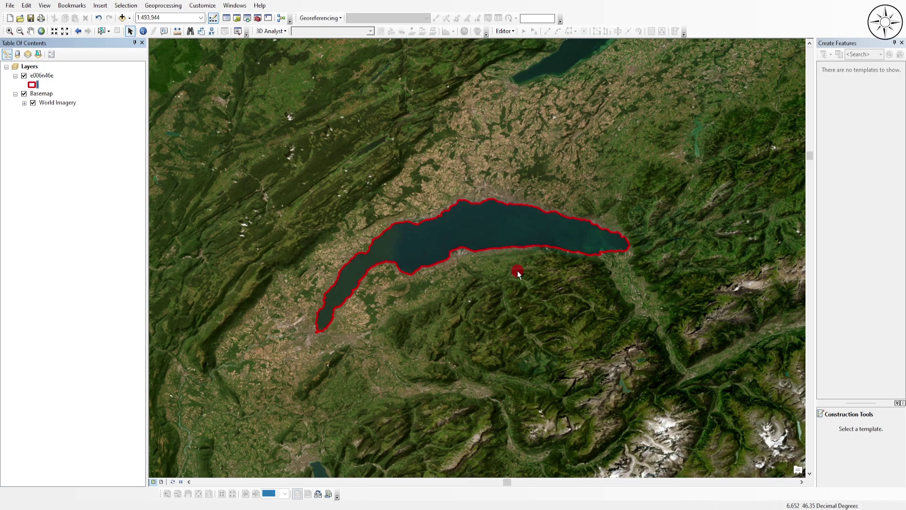
pyautogui.click(24, 93)
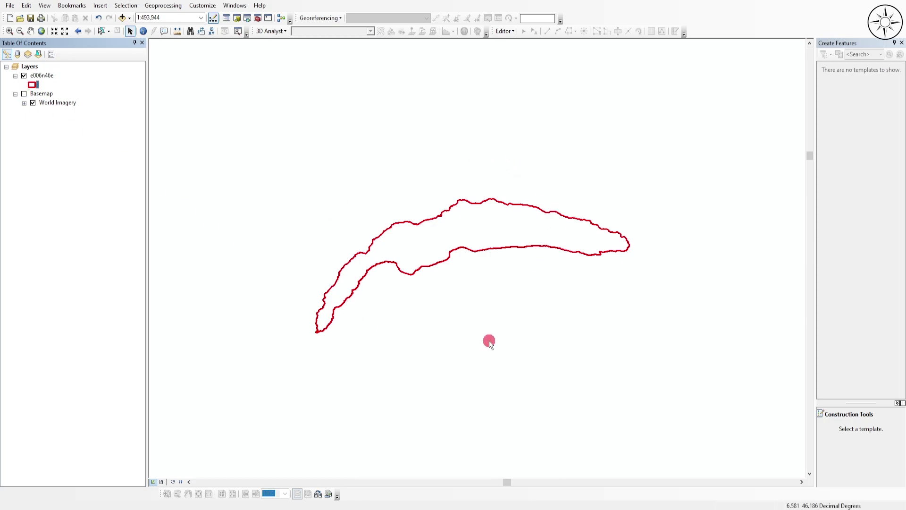
# Export the e006n46e layer's features to lac.shp in the water_body folder.
pyautogui.click(47, 76)
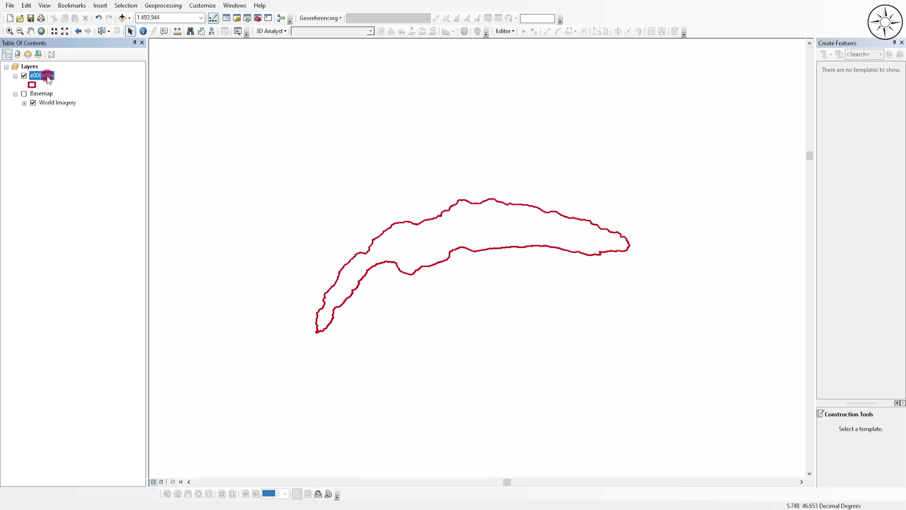
pyautogui.rightClick(49, 79)
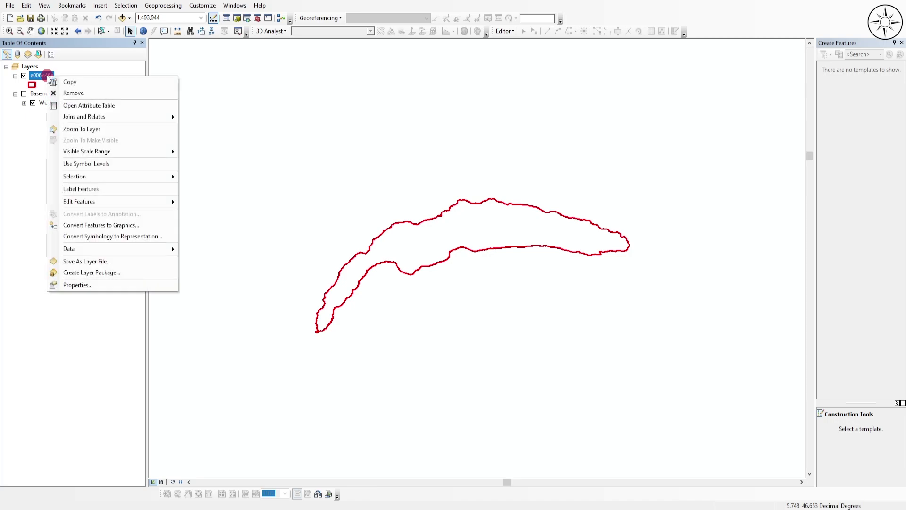
pyautogui.moveTo(149, 250)
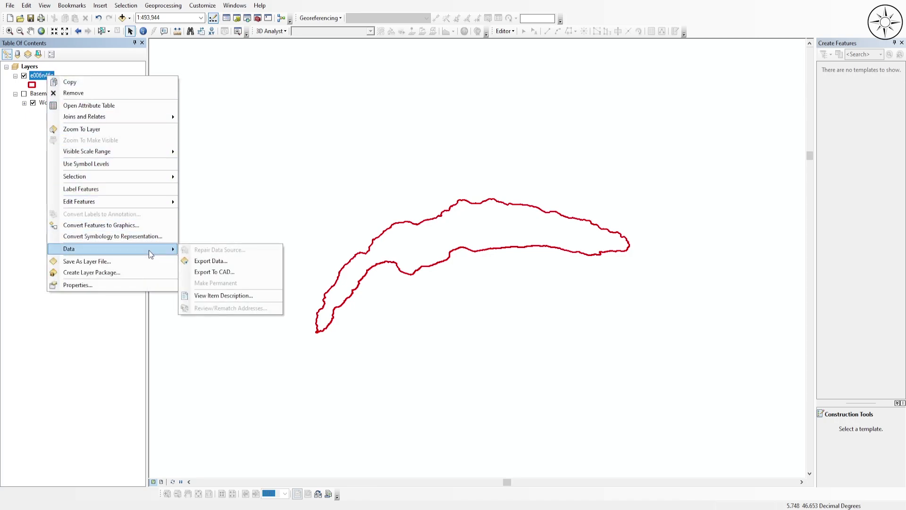
pyautogui.click(239, 260)
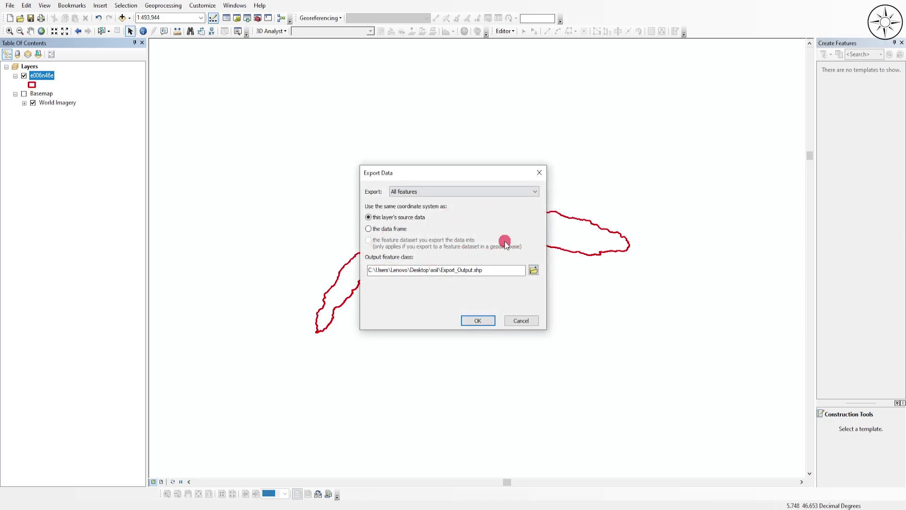
pyautogui.click(533, 270)
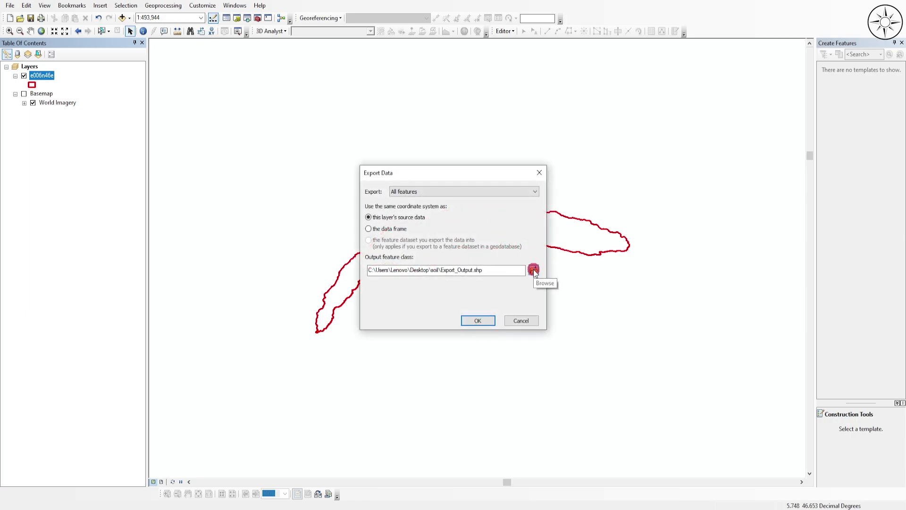
pyautogui.click(544, 301)
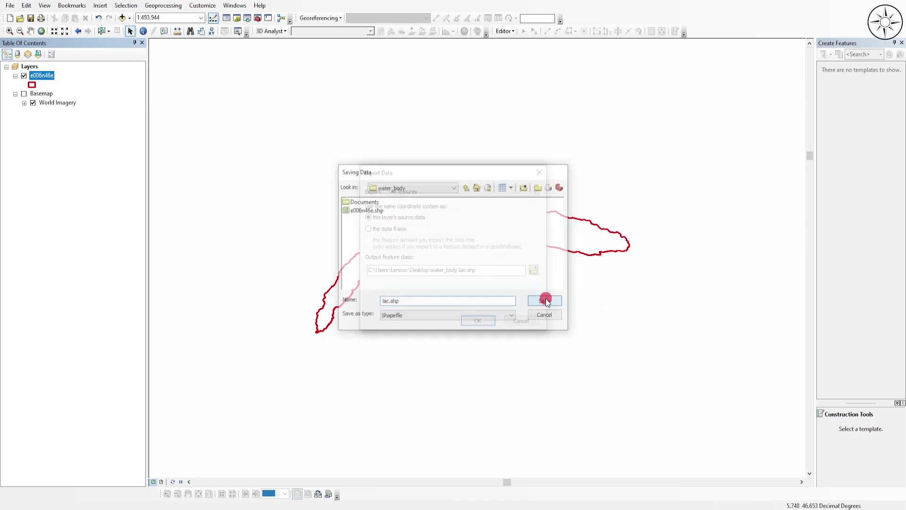
pyautogui.click(478, 320)
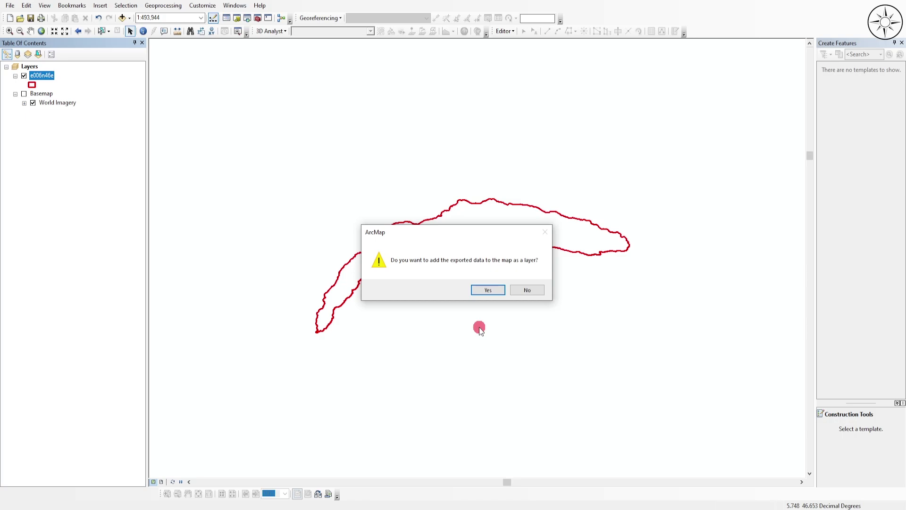
# Accept adding lac.shp as a layer, then uncheck e006n46e in the Table of Contents.
pyautogui.click(487, 290)
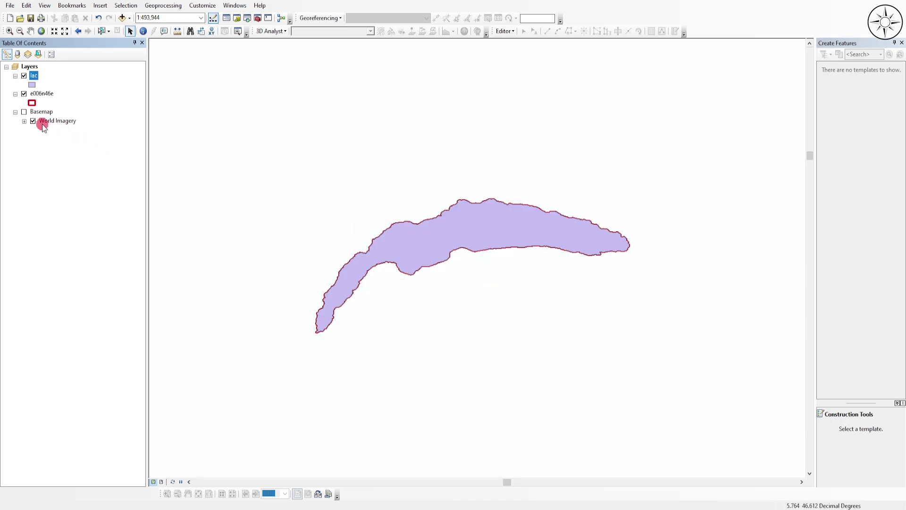
pyautogui.click(24, 94)
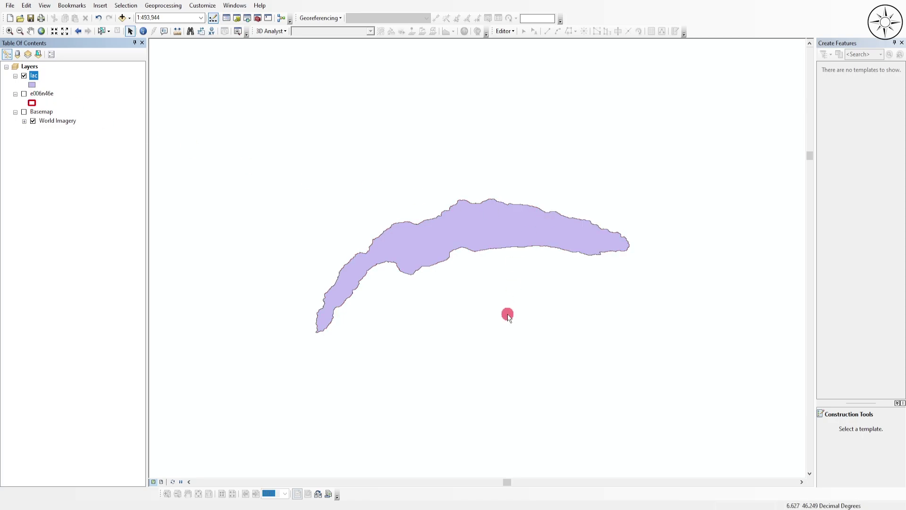